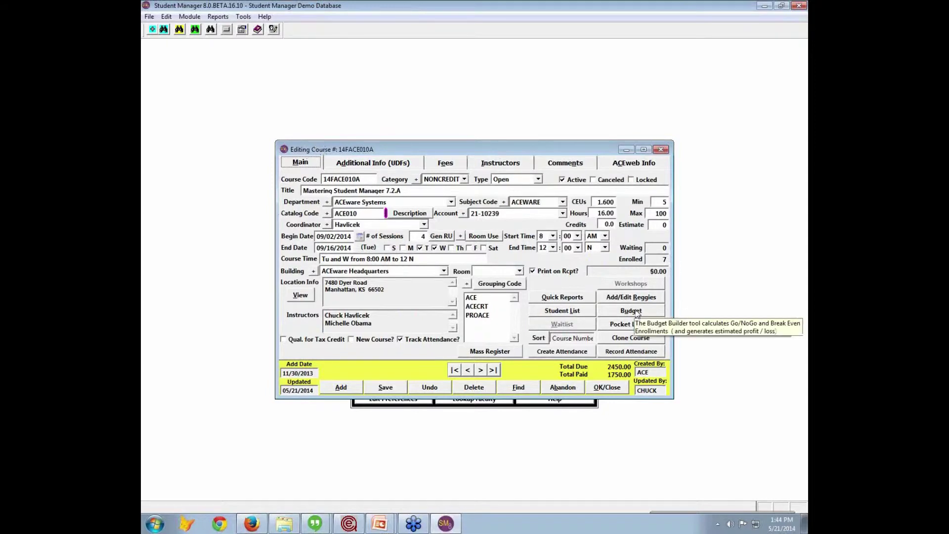
- Open the course's budget records, examine the fee setup and required enrollment figures, and close them
{"action": "left_click", "coordinate": [637, 312]}
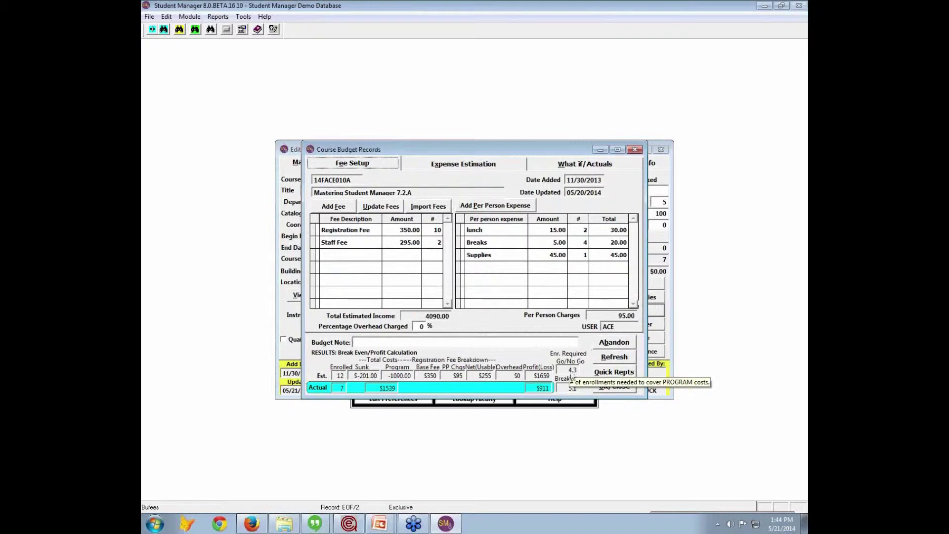
{"action": "mouse_move", "coordinate": [574, 393]}
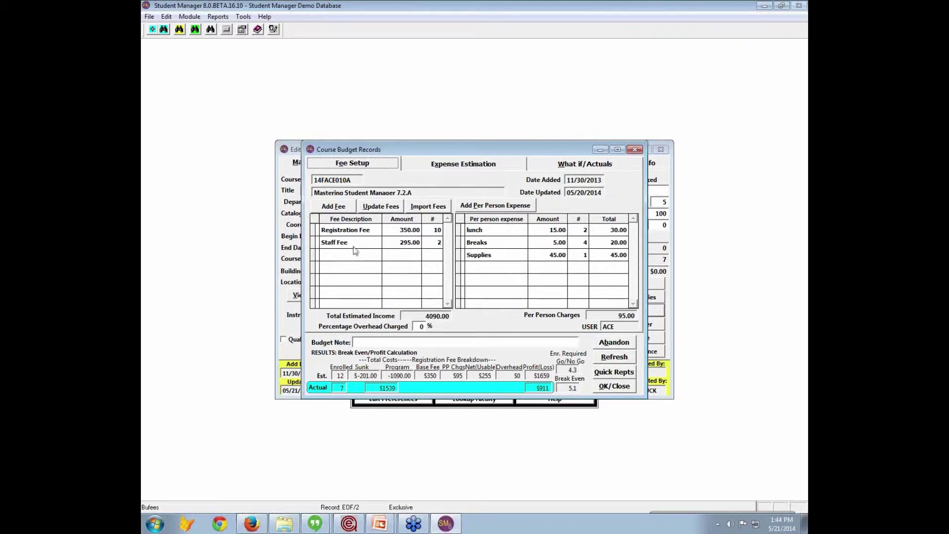
{"action": "mouse_move", "coordinate": [413, 236]}
{"action": "mouse_move", "coordinate": [571, 377]}
{"action": "left_click", "coordinate": [617, 388]}
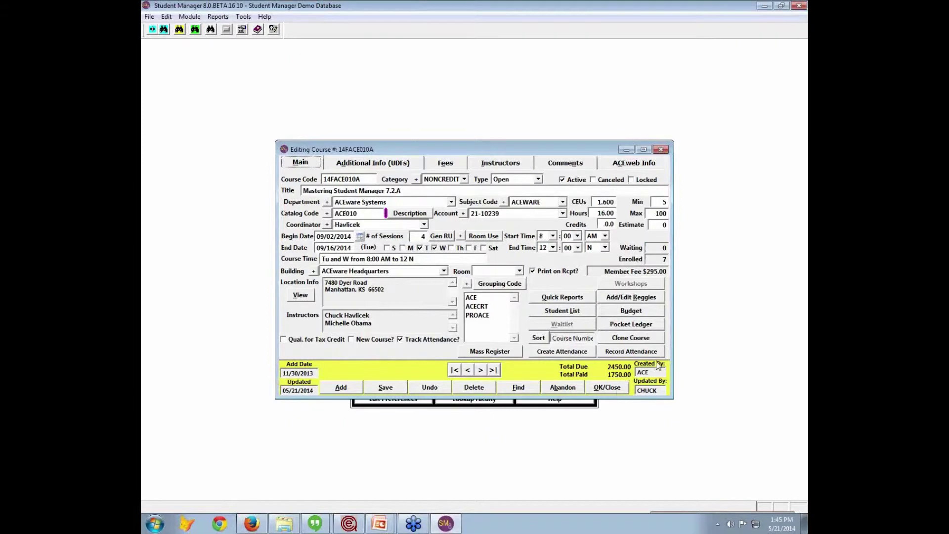
- Open the course's pocket ledger to view its entry form, and abandon it without adding an entry
{"action": "left_click", "coordinate": [627, 328]}
{"action": "left_click_drag", "start_coordinate": [523, 168], "coordinate": [514, 199]}
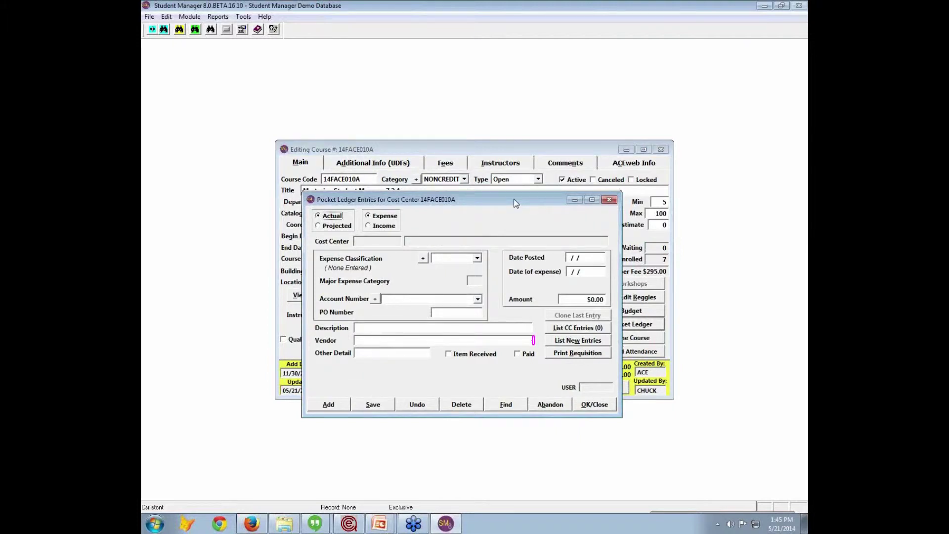
{"action": "left_click", "coordinate": [594, 404]}
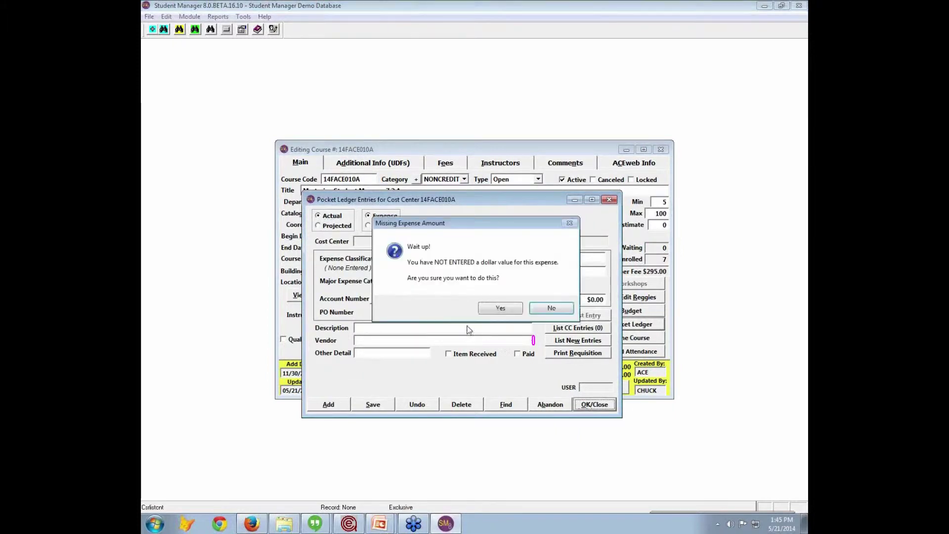
{"action": "left_click", "coordinate": [556, 310]}
{"action": "left_click", "coordinate": [554, 405]}
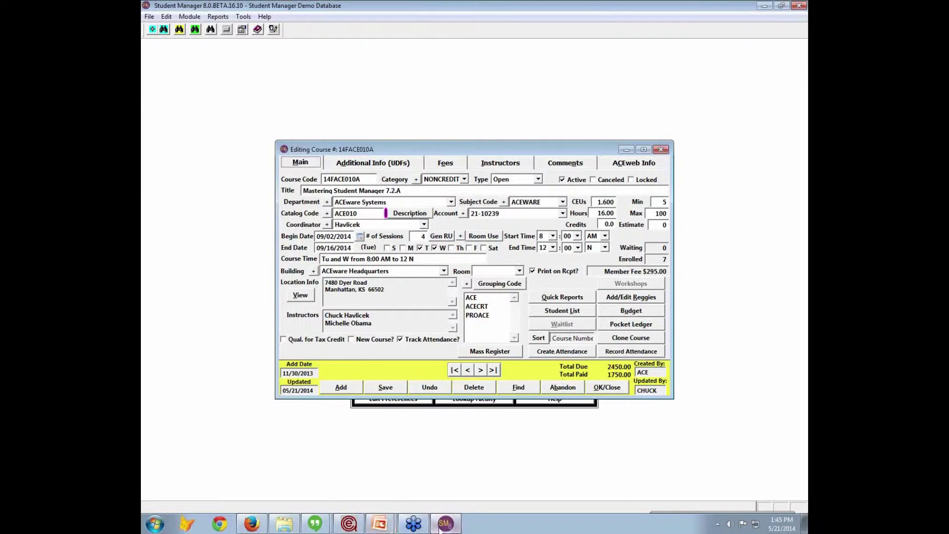
- Switch to the PowerPoint slide show of Courses.pptx and advance it to the Holidays slide
{"action": "mouse_move", "coordinate": [381, 524]}
{"action": "left_click", "coordinate": [385, 498]}
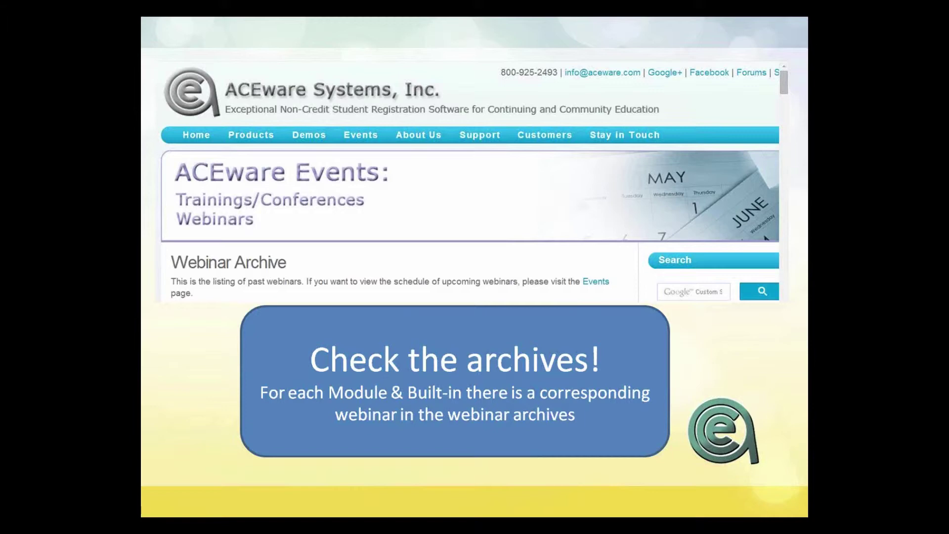
{"action": "right_click", "coordinate": [554, 366]}
{"action": "left_click", "coordinate": [651, 328]}
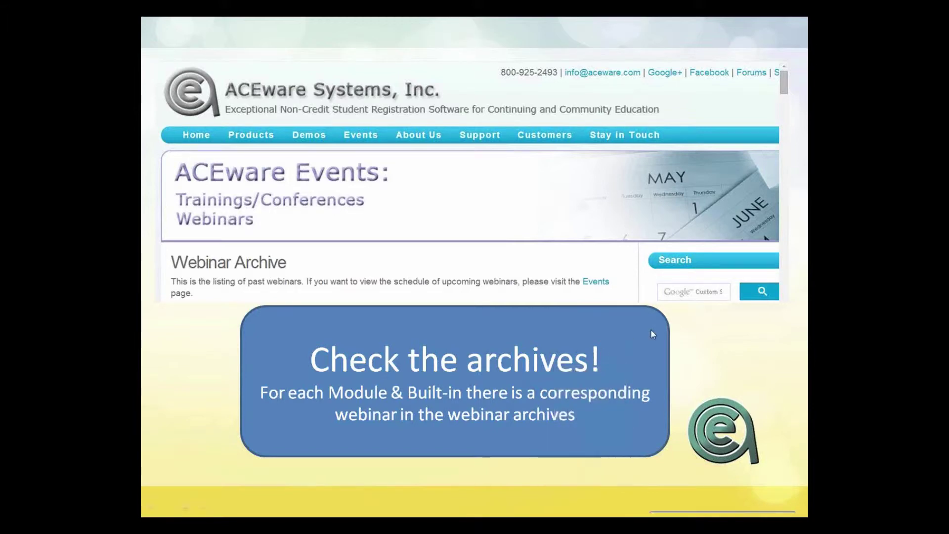
{"action": "left_click", "coordinate": [201, 507]}
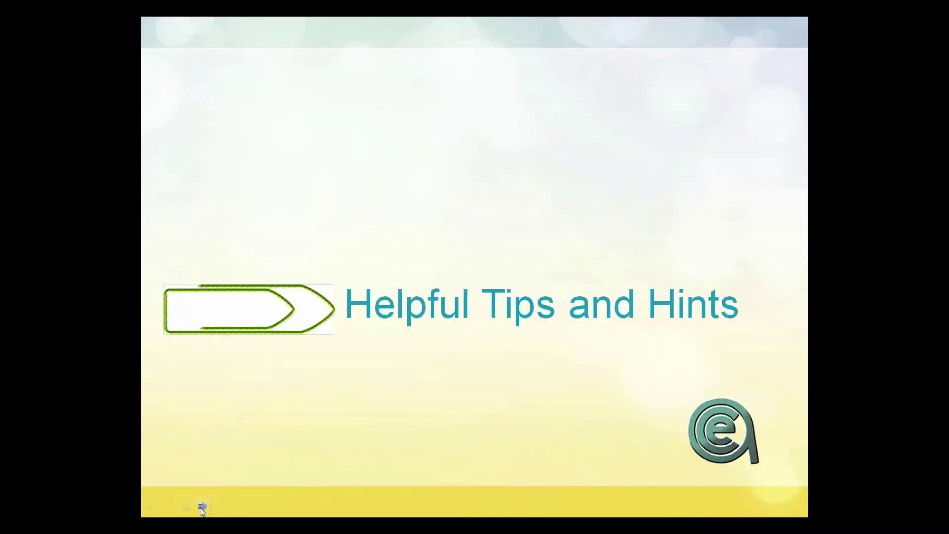
{"action": "key", "text": "Right"}
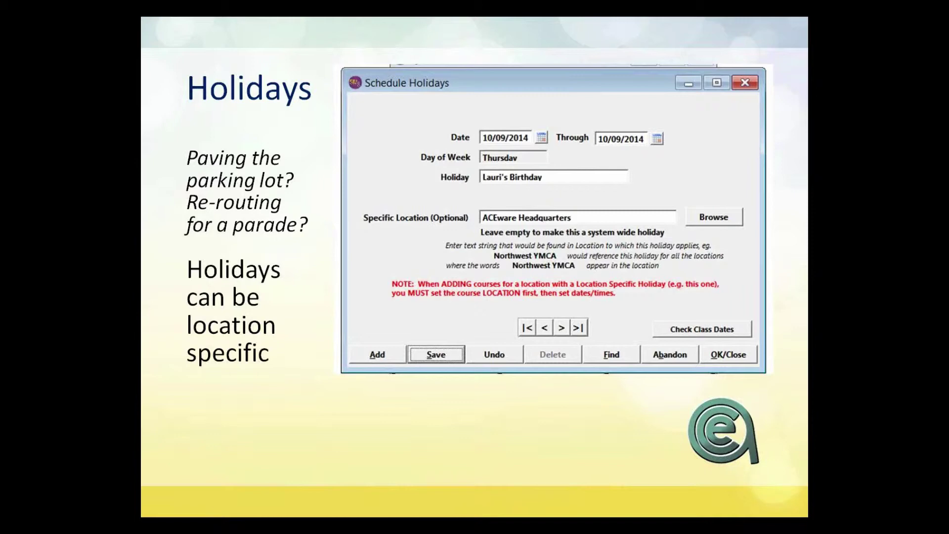
- Switch back to Student Manager, close the course record and open the search list of scheduled holidays
{"action": "key", "text": "alt+Tab"}
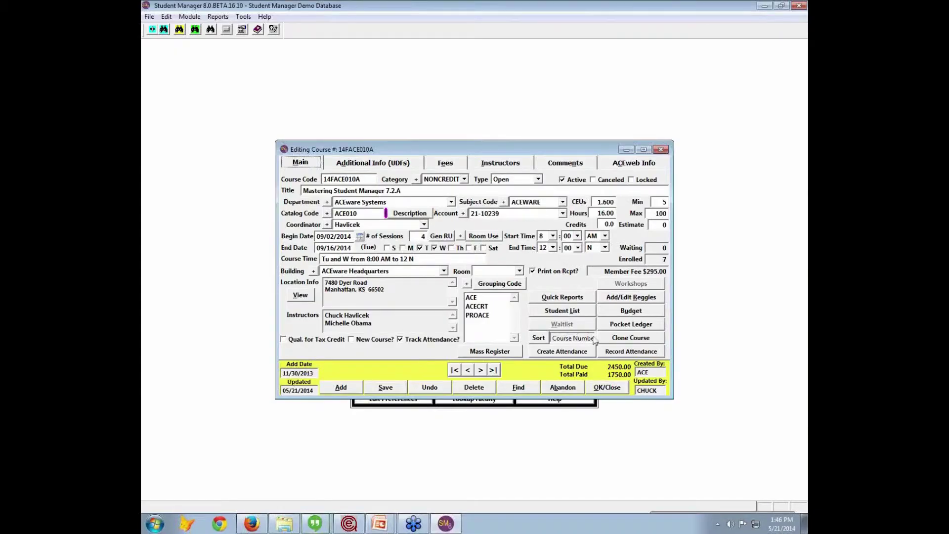
{"action": "left_click", "coordinate": [607, 388]}
{"action": "left_click", "coordinate": [189, 17]}
{"action": "mouse_move", "coordinate": [202, 102]}
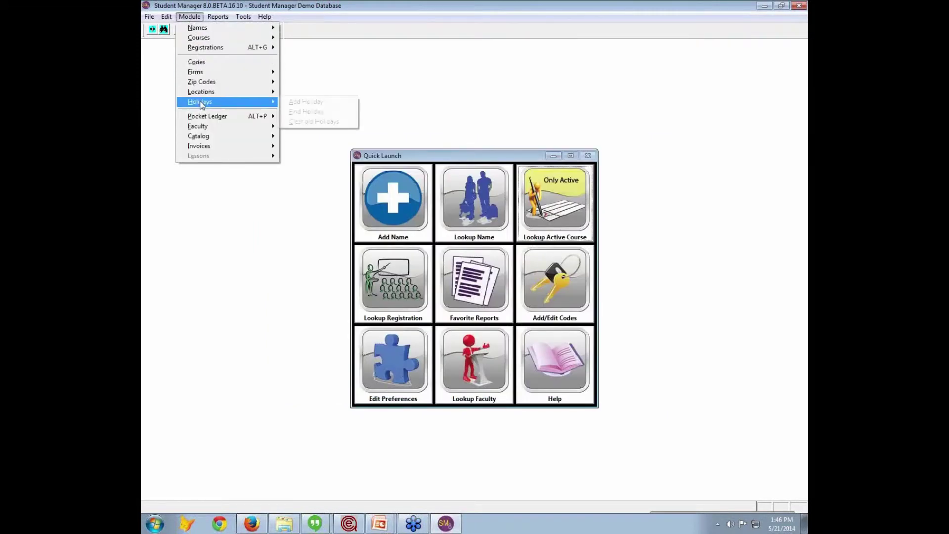
{"action": "left_click", "coordinate": [309, 112]}
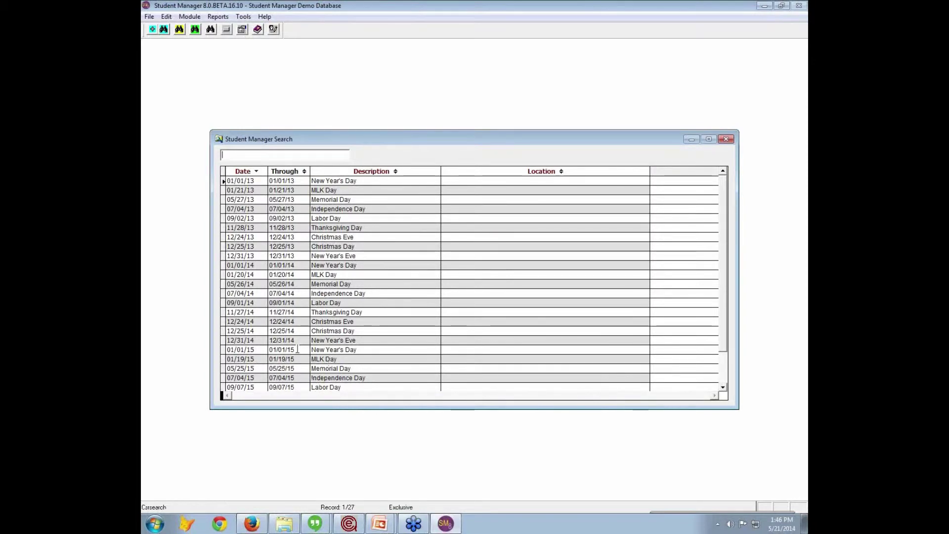
- Look through the holiday list, close it and examine the date and holiday fields of the Schedule Holidays record
{"action": "left_click", "coordinate": [722, 372]}
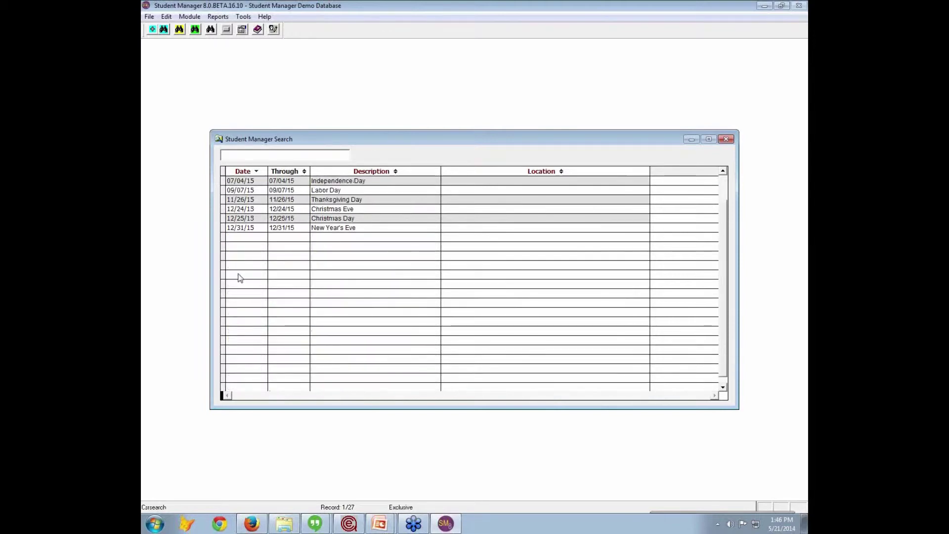
{"action": "scroll", "coordinate": [309, 242], "scroll_direction": "up", "scroll_amount": 1}
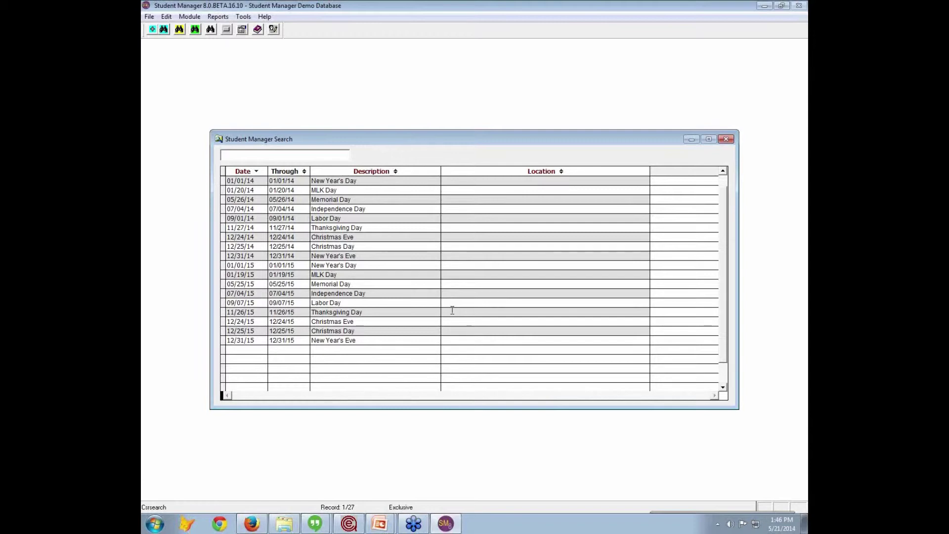
{"action": "key", "text": "Escape"}
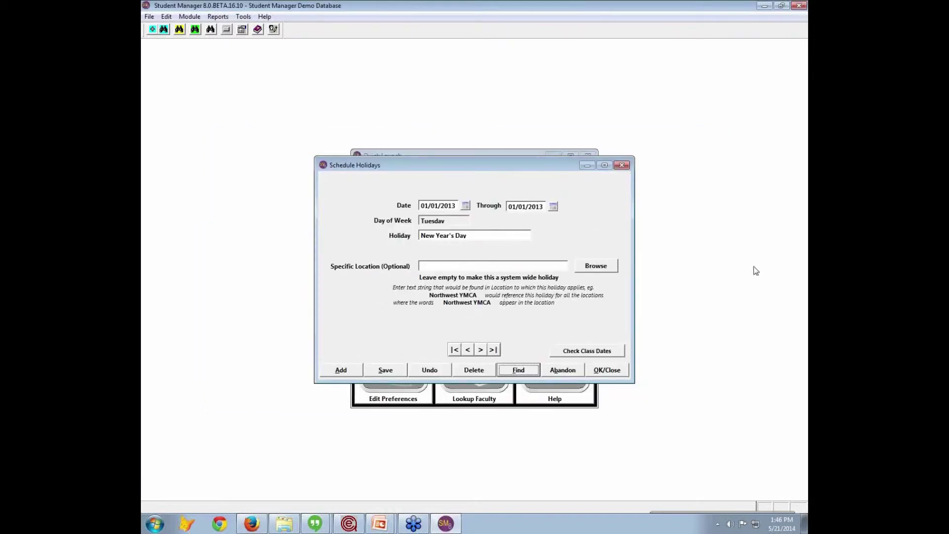
{"action": "left_click", "coordinate": [805, 309]}
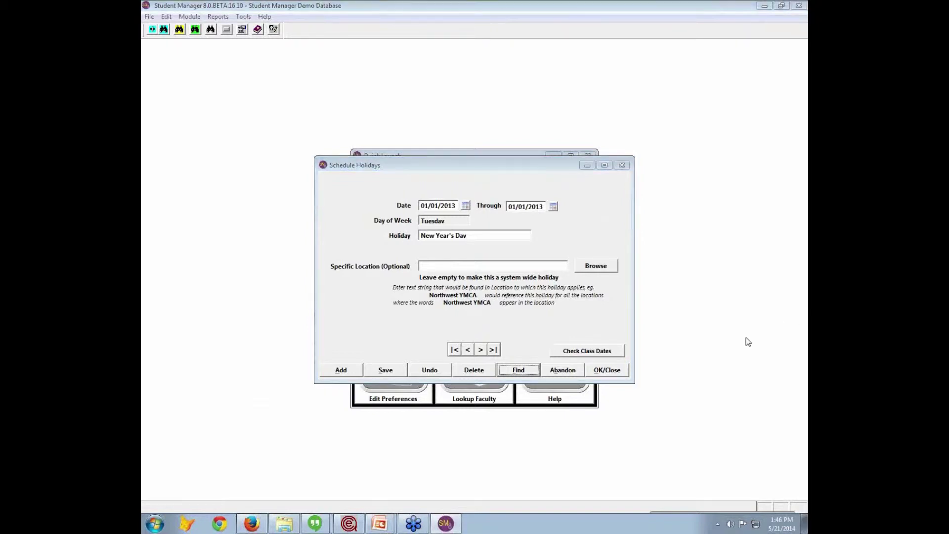
{"action": "mouse_move", "coordinate": [630, 253]}
{"action": "left_mouse_down"}
{"action": "mouse_move", "coordinate": [474, 157]}
{"action": "mouse_move", "coordinate": [349, 257]}
{"action": "mouse_move", "coordinate": [579, 223]}
{"action": "mouse_move", "coordinate": [547, 184]}
{"action": "left_mouse_up"}
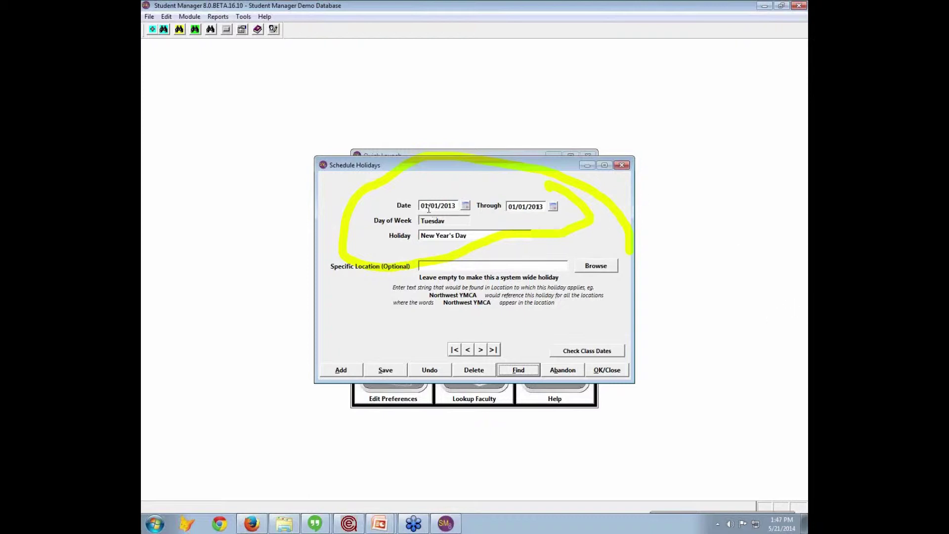
- Search the holidays for "thank" and open the Thanksgiving Day record dated 11/28/13
{"action": "left_click", "coordinate": [527, 369]}
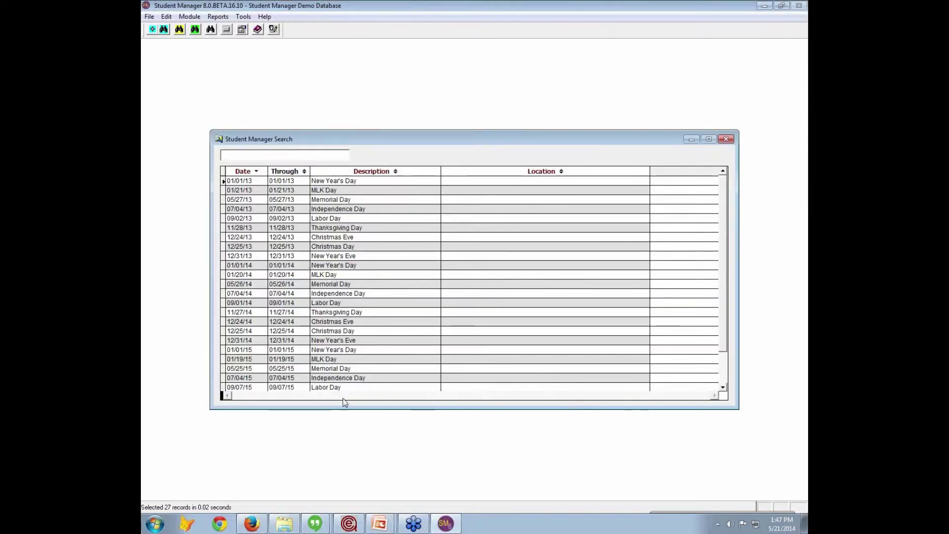
{"action": "left_click", "coordinate": [264, 156]}
{"action": "type", "text": "thank"}
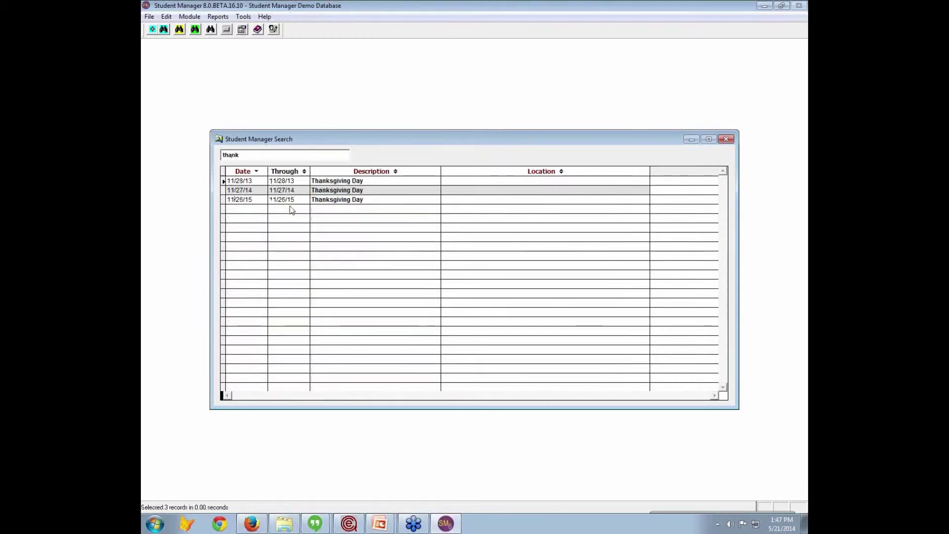
{"action": "double_click", "coordinate": [337, 181]}
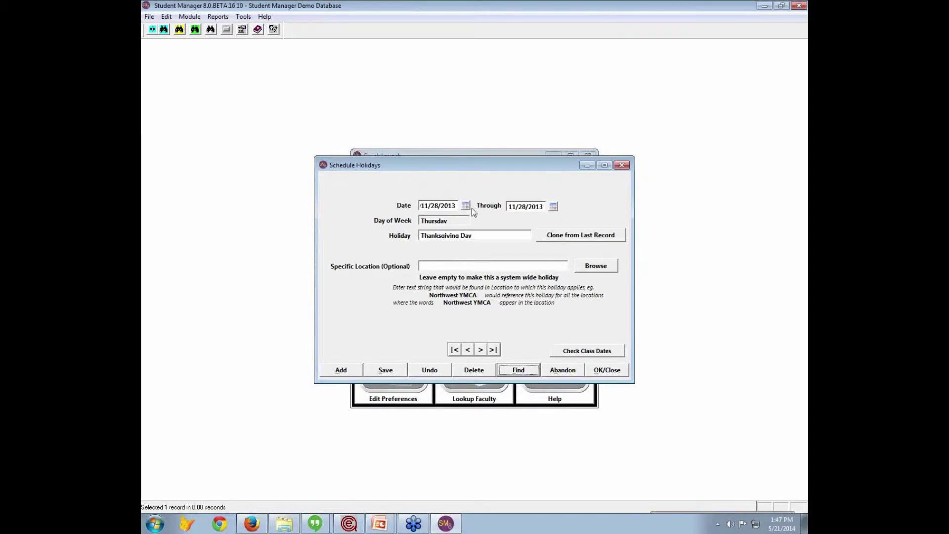
- Find the 11/27/14 Thanksgiving Day record by searching for "thank" and set its through date to 11/30/2014
{"action": "left_click", "coordinate": [519, 371]}
{"action": "type", "text": "thank"}
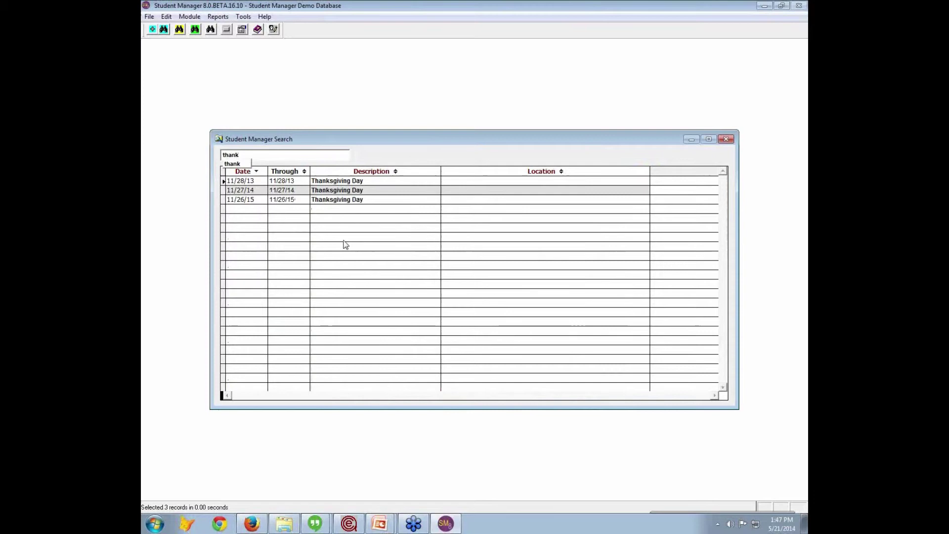
{"action": "double_click", "coordinate": [249, 192]}
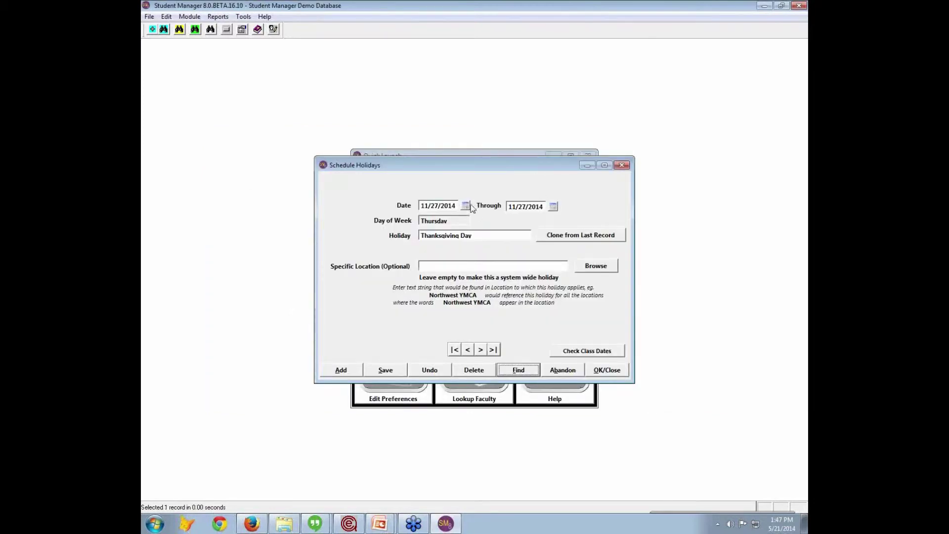
{"action": "left_click", "coordinate": [552, 206]}
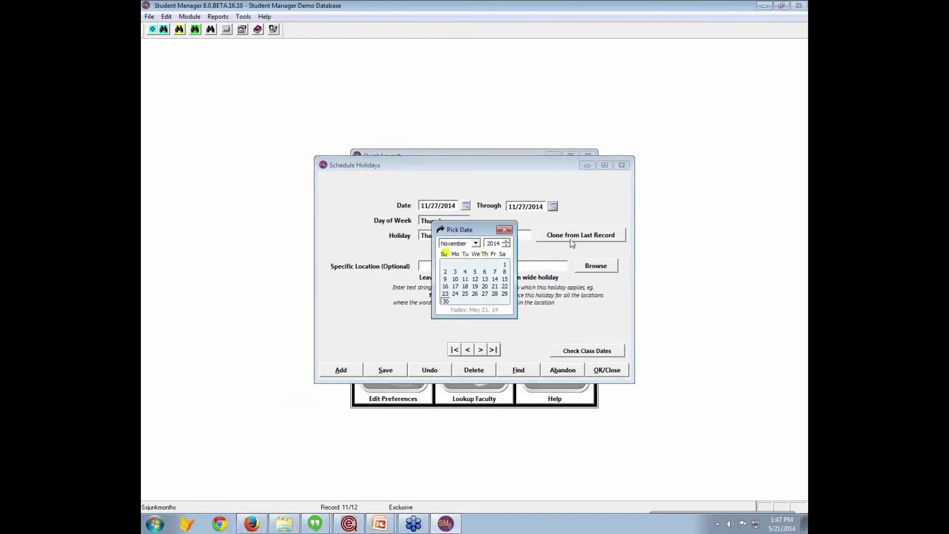
{"action": "left_click", "coordinate": [445, 301]}
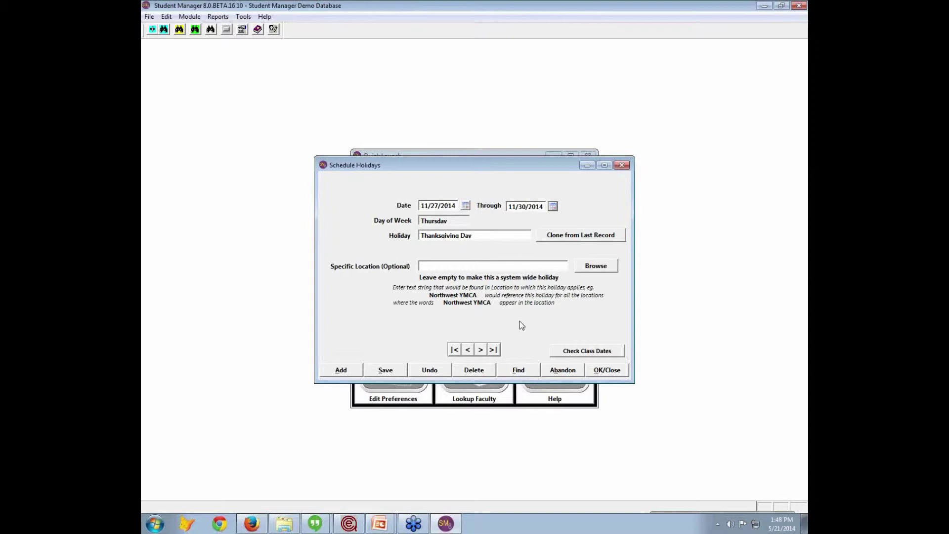
- Switch to the PowerPoint slide show and advance it to the Mass Register slide
{"action": "left_click", "coordinate": [379, 523]}
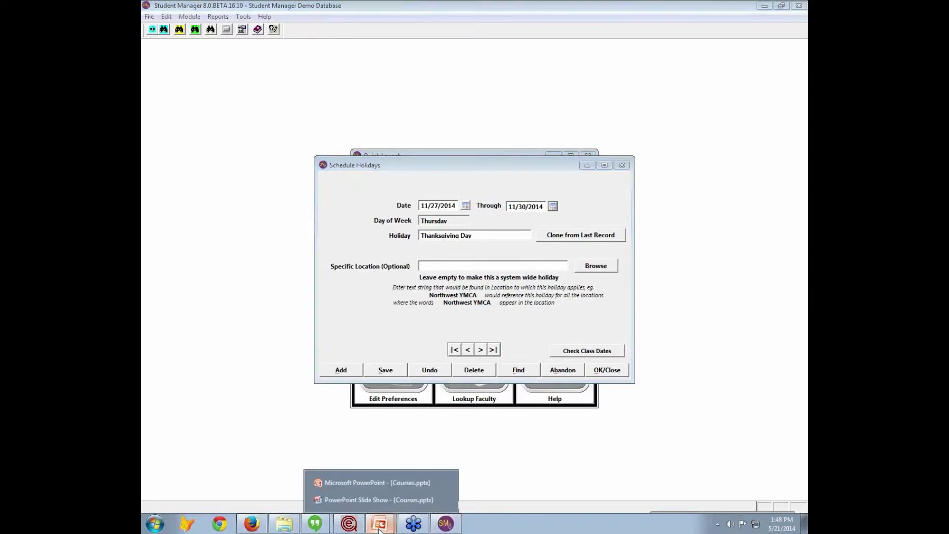
{"action": "left_click", "coordinate": [374, 500]}
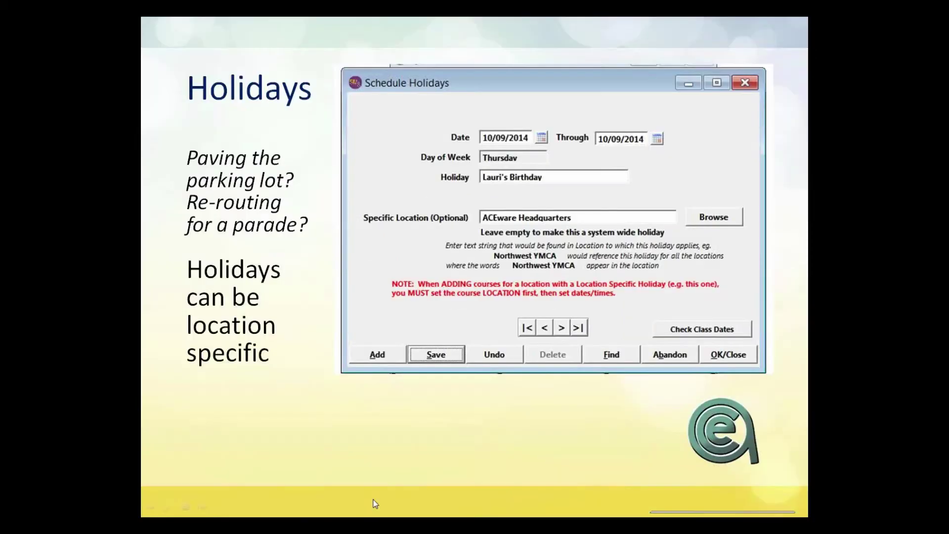
{"action": "left_click", "coordinate": [375, 503]}
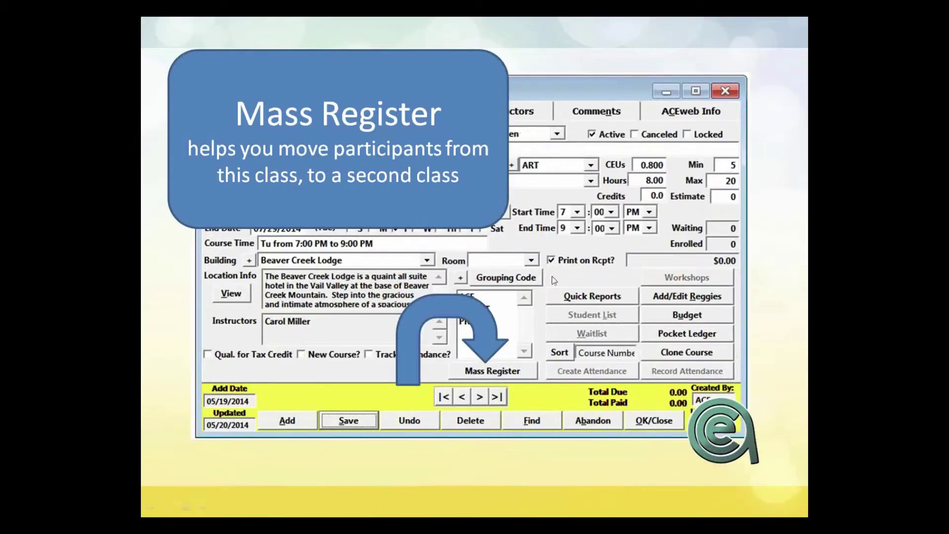